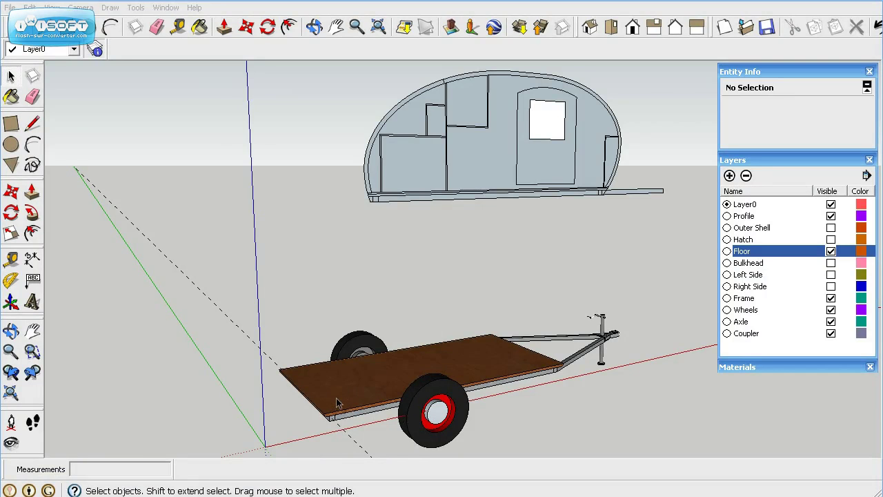
# Step: Make the Left Side, Bulkhead, Outer Shell, Hatch and Right Side layers visible again
pyautogui.click(831, 275)
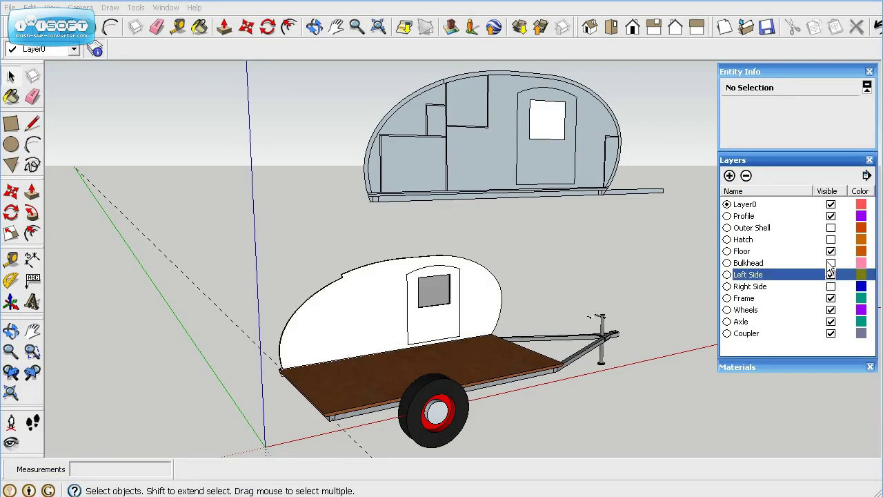
pyautogui.click(831, 263)
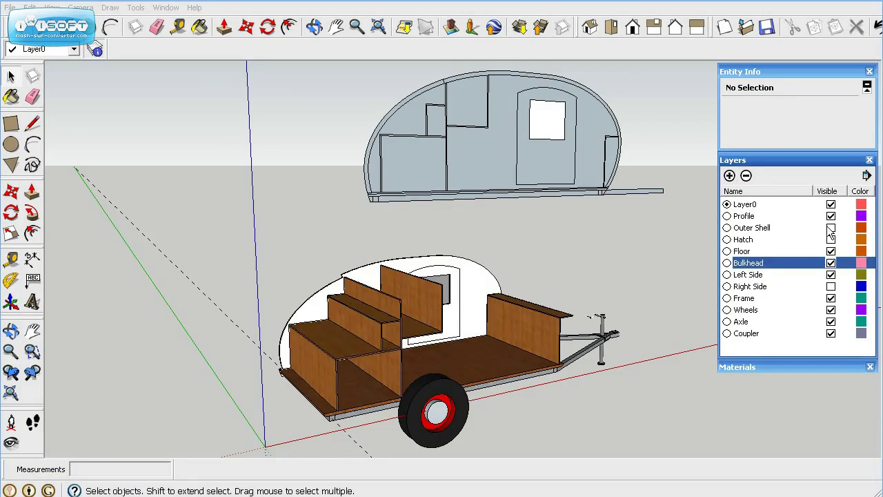
pyautogui.click(831, 228)
pyautogui.click(831, 239)
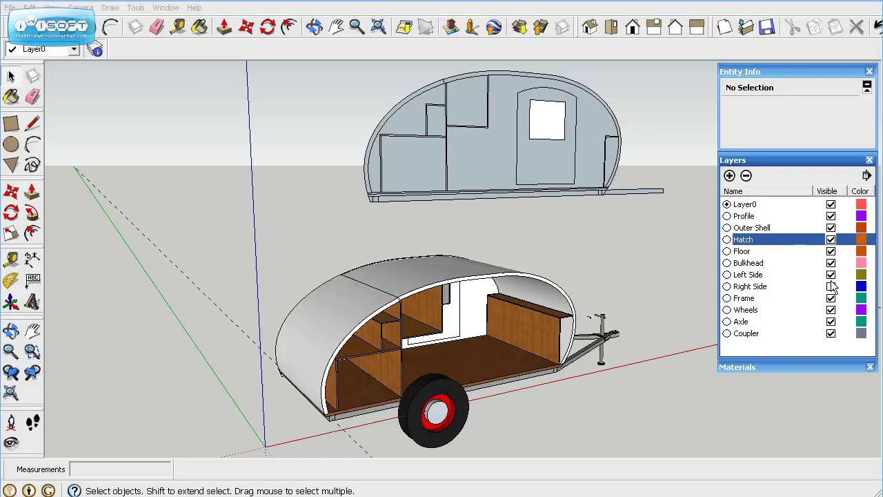
pyautogui.click(831, 287)
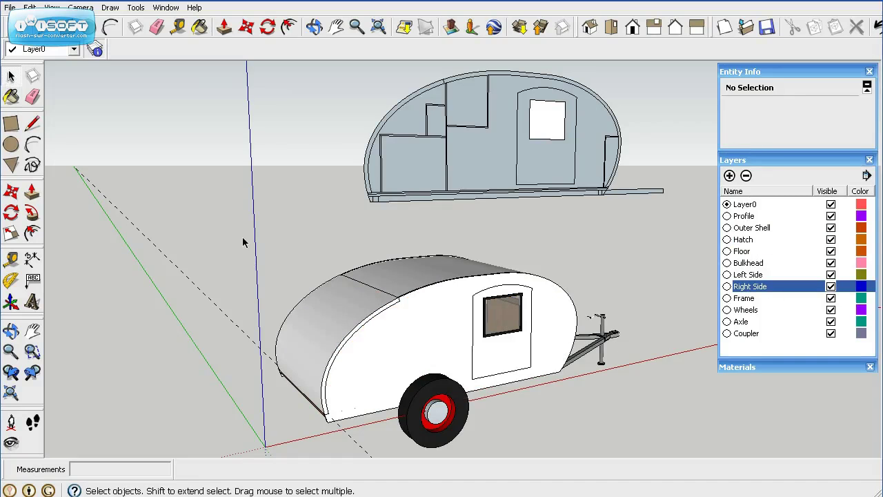
# Step: Window-select all seven trailer groups and merge them with Make Group
pyautogui.moveTo(243, 222); pyautogui.dragTo(659, 456)
pyautogui.press('o')
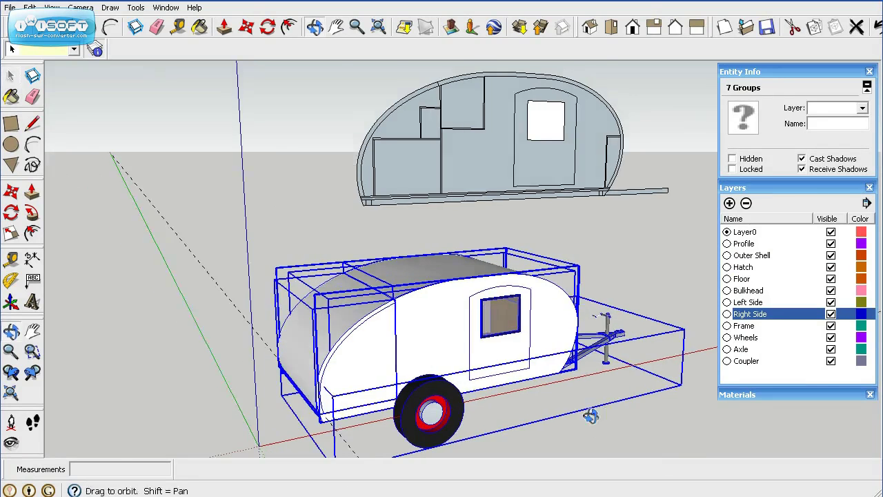
pyautogui.moveTo(587, 410); pyautogui.dragTo(388, 409)
pyautogui.scroll(2, 379, 407)
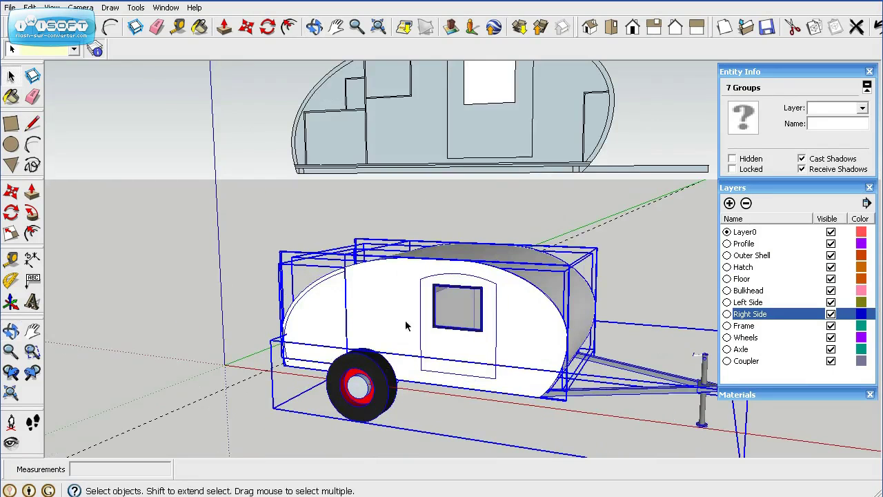
pyautogui.scroll(-2, 471, 345)
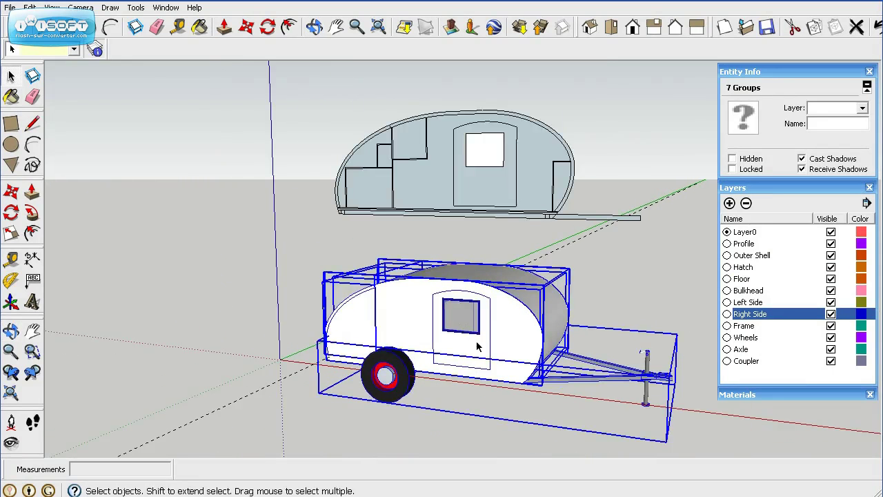
pyautogui.rightClick(401, 330)
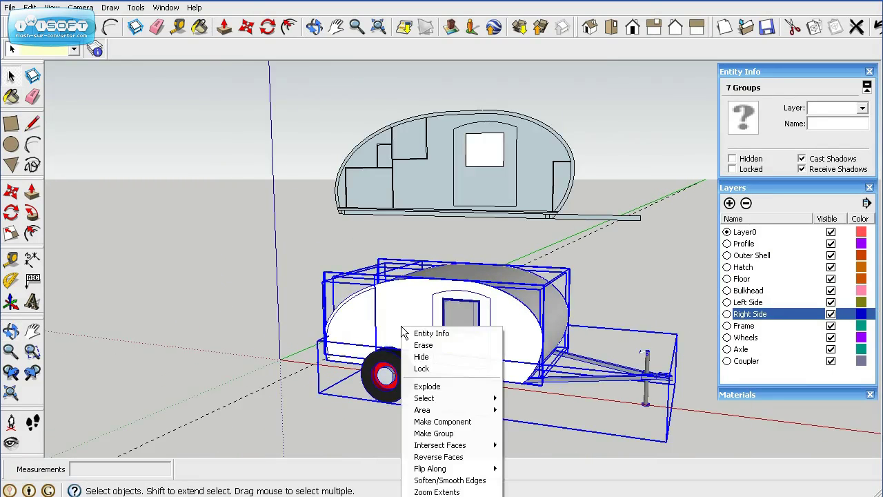
pyautogui.click(428, 434)
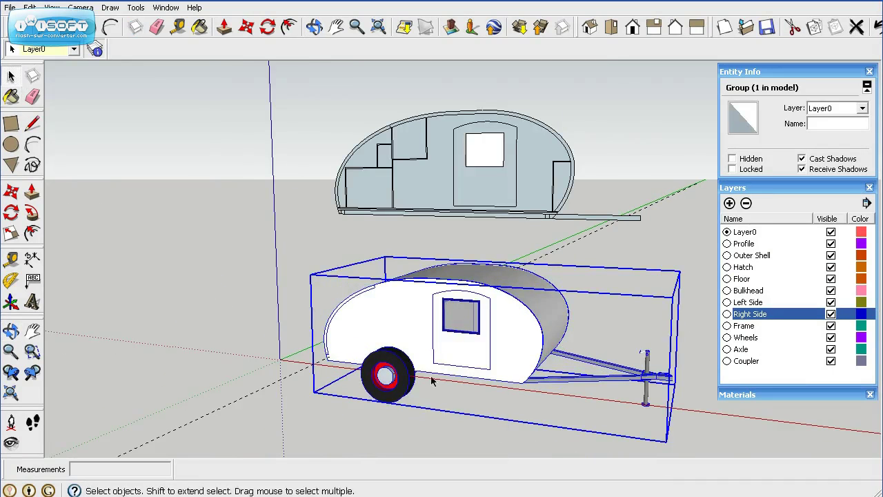
# Step: Move the grouped trailer exactly 1' 6"
pyautogui.moveTo(345, 394); pyautogui.dragTo(738, 366, button='middle')
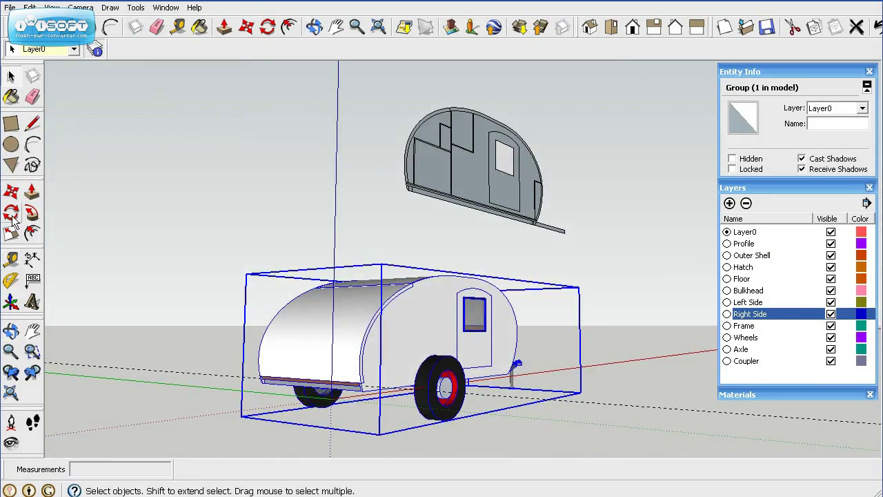
pyautogui.click(11, 192)
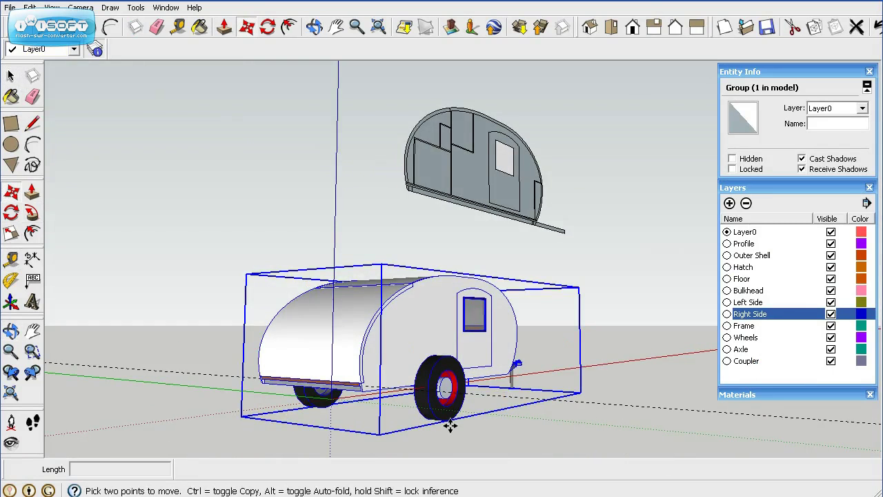
pyautogui.click(450, 424)
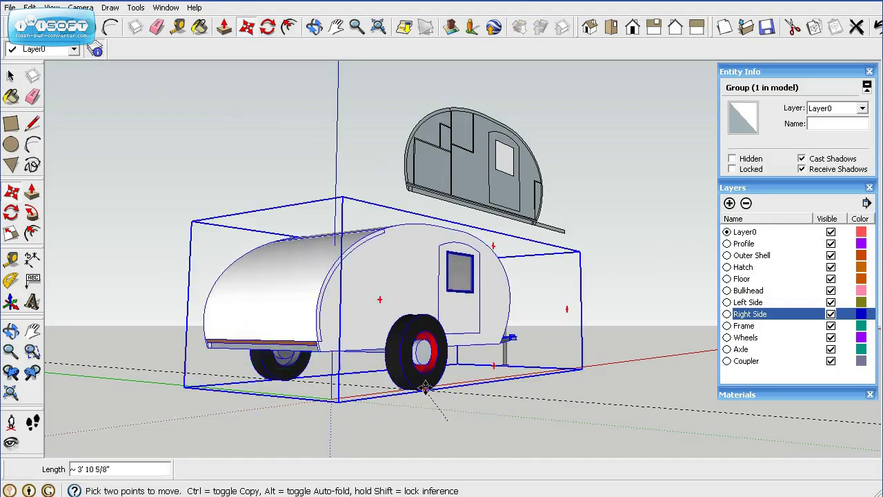
pyautogui.write('1\'6"')
pyautogui.press('Return')
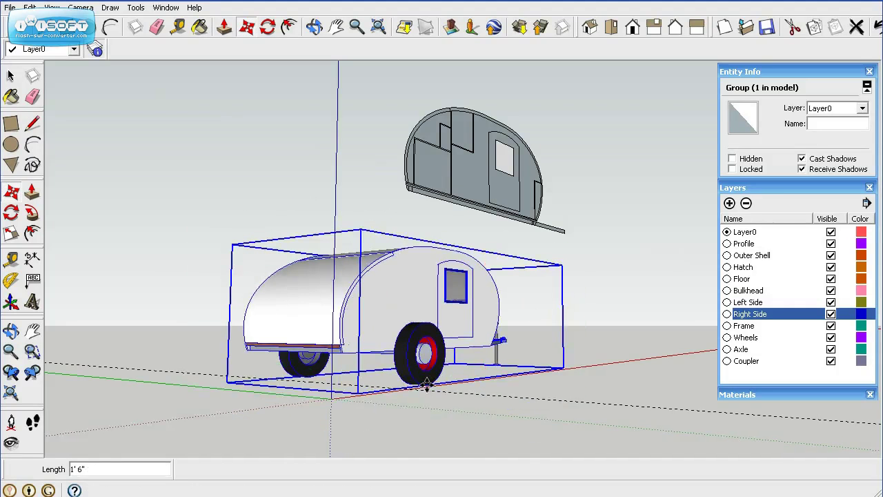
# Step: Move the trailer further along the red axis from the wheel bottom, then deselect
pyautogui.moveTo(426, 389); pyautogui.dragTo(362, 392, button='middle')
pyautogui.click(359, 388)
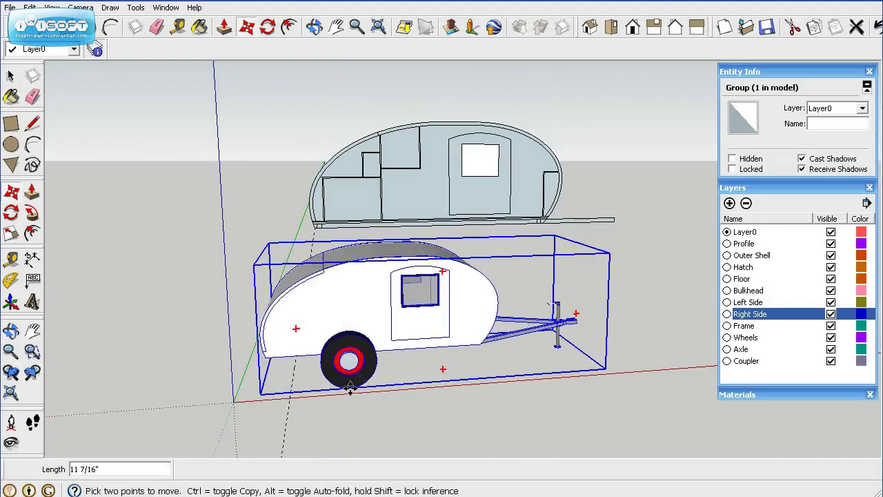
pyautogui.click(340, 386)
pyautogui.press('q')
pyautogui.press('m')
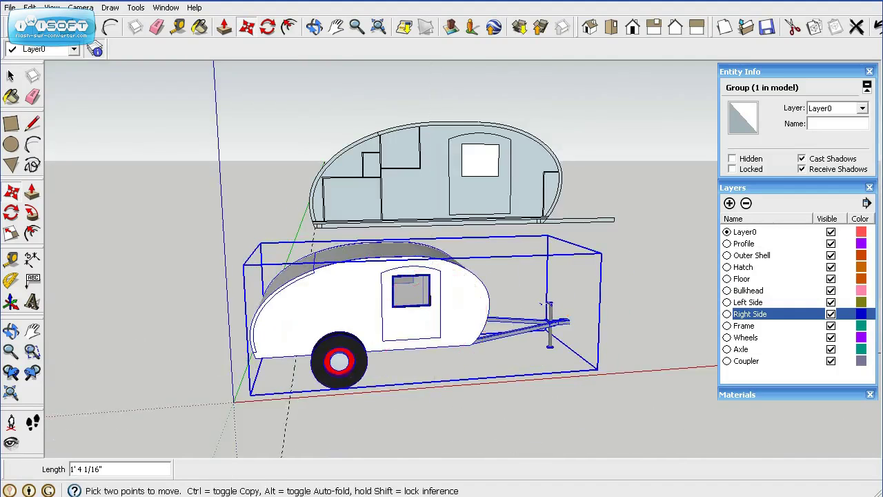
pyautogui.press('space')
pyautogui.click(517, 425)
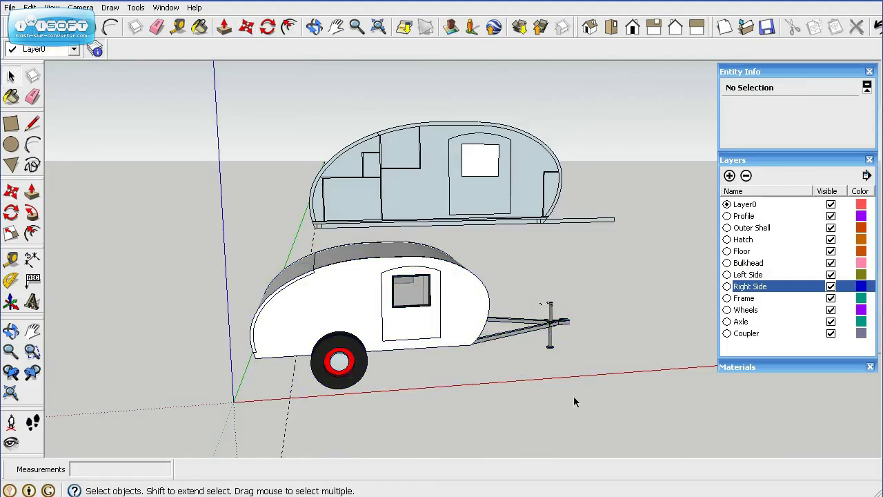
# Step: Double-click the trailer group to edit it and zoom in on its lower edge
pyautogui.moveTo(538, 412); pyautogui.dragTo(438, 348, button='middle')
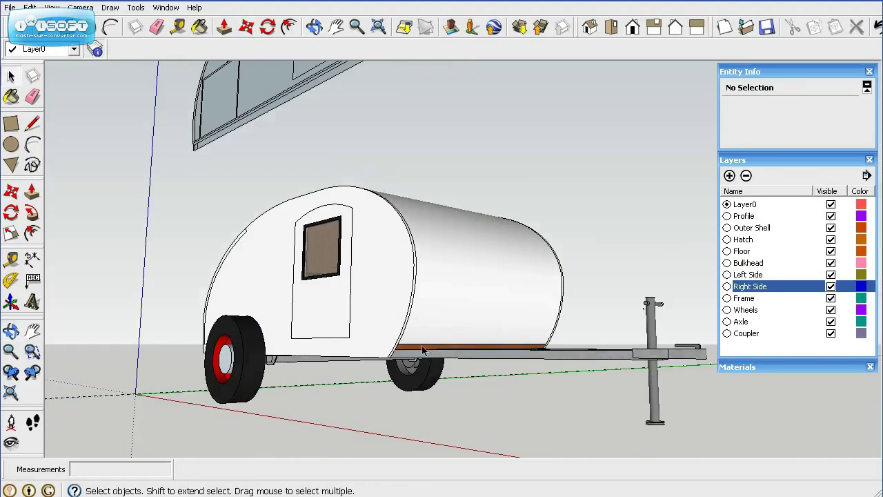
pyautogui.doubleClick(446, 311)
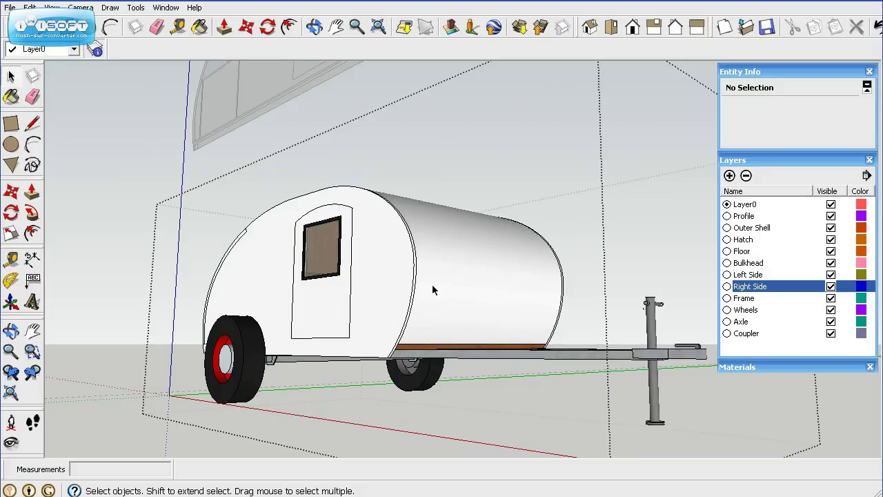
pyautogui.moveTo(435, 306); pyautogui.dragTo(439, 355, button='middle')
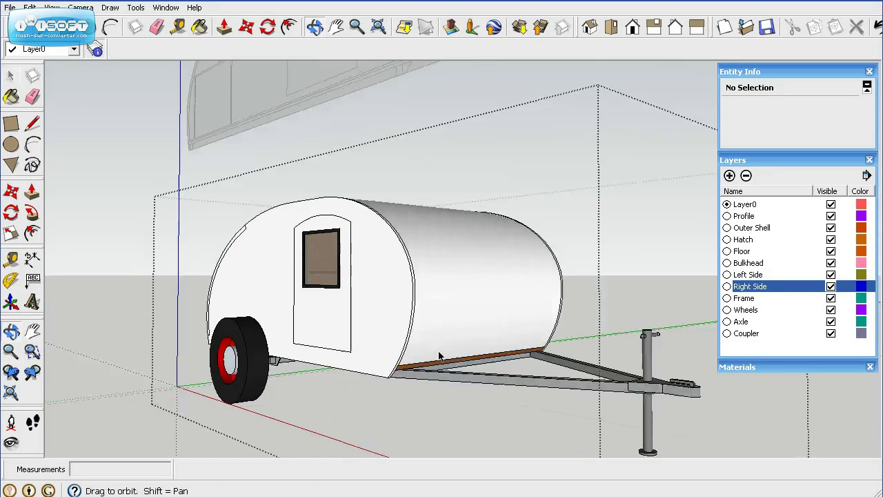
pyautogui.scroll(5, 439, 356)
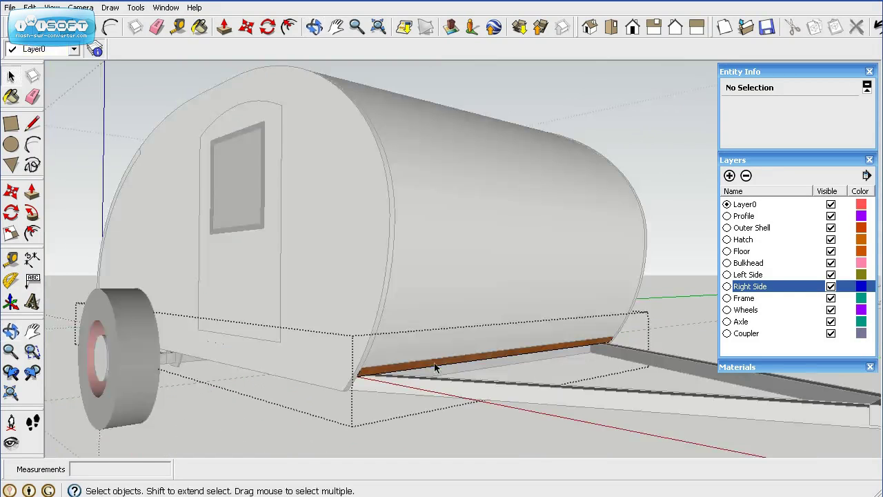
# Step: Sample the body's white Color_000 and paint both brown trim strips with it
pyautogui.click(780, 161)
pyautogui.click(773, 175)
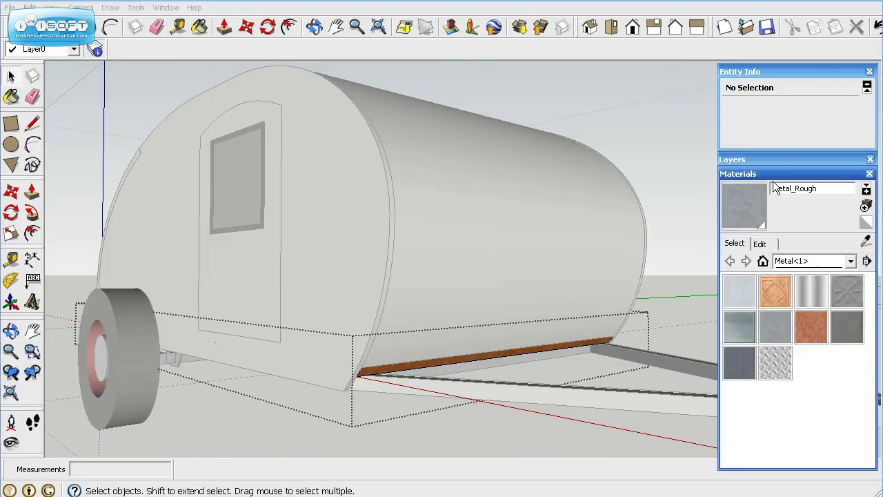
pyautogui.click(867, 242)
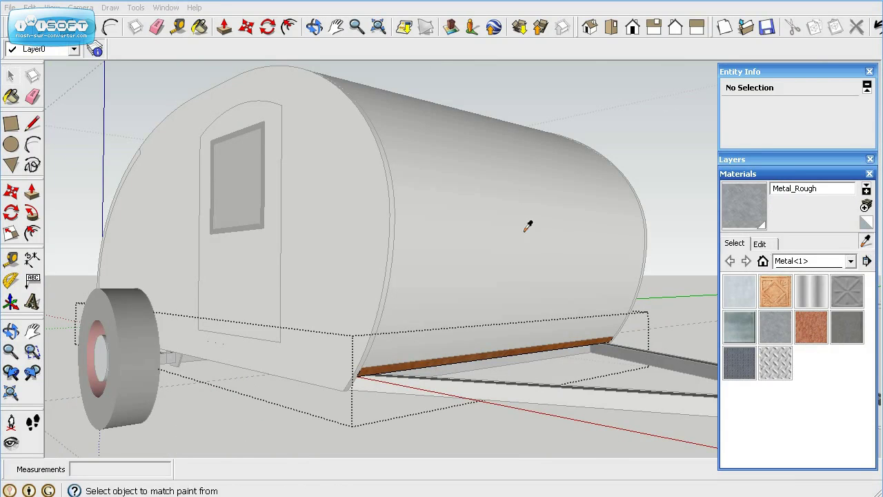
pyautogui.click(473, 251)
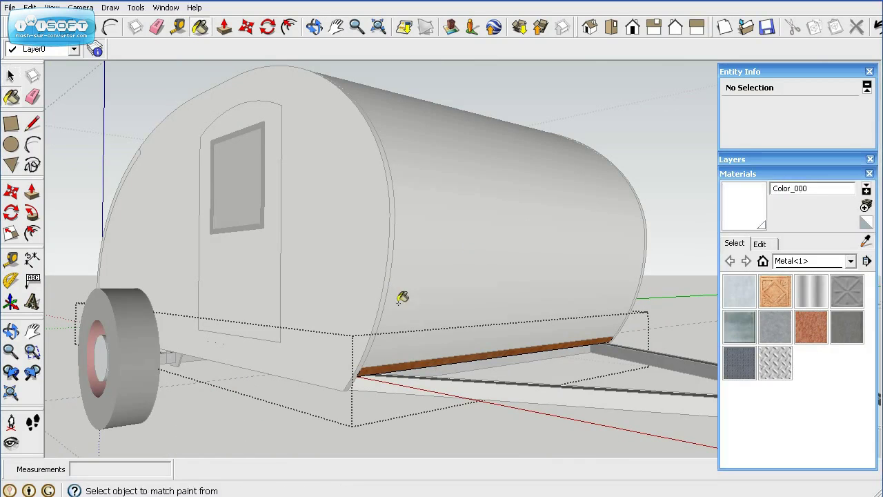
pyautogui.click(398, 360)
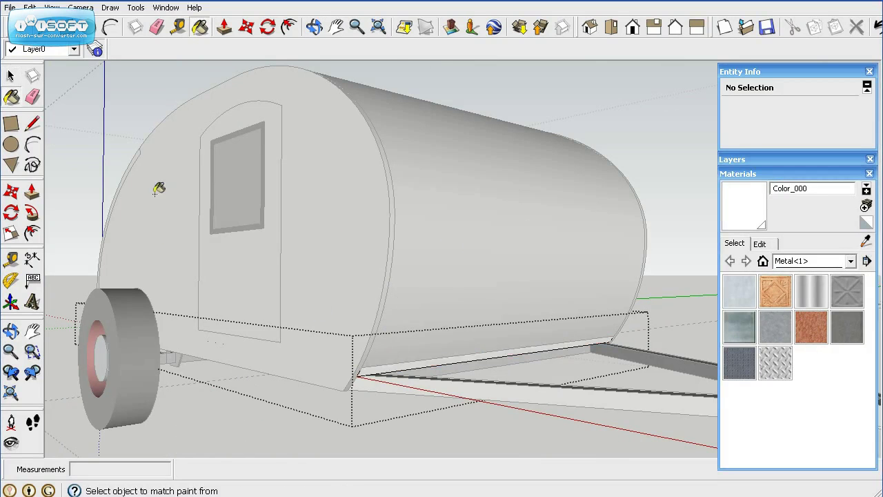
pyautogui.moveTo(89, 316); pyautogui.dragTo(529, 276, button='middle')
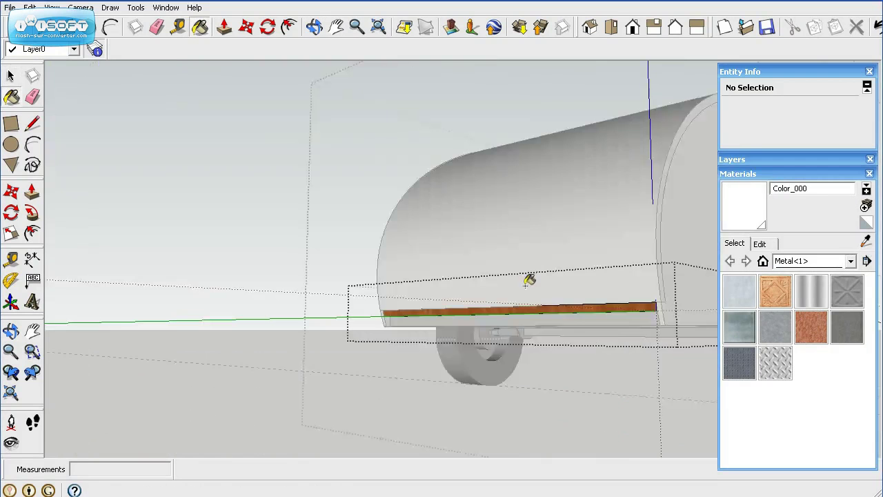
pyautogui.click(585, 304)
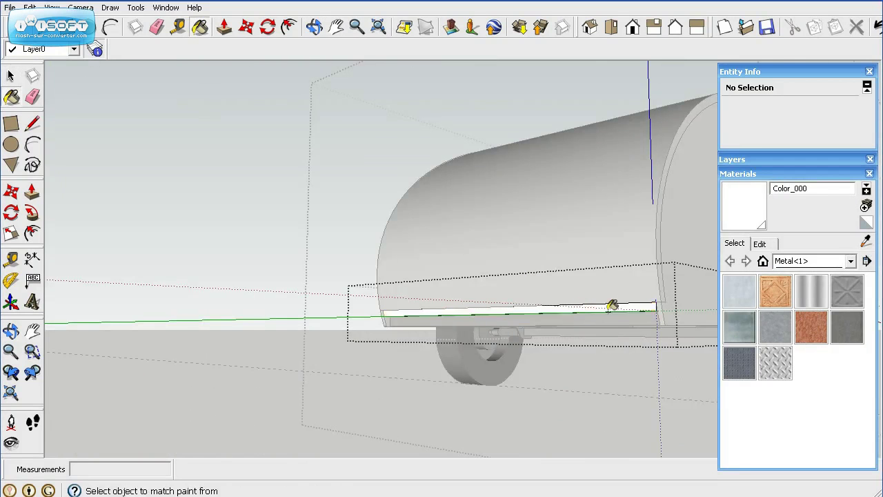
# Step: Check the front wheel area and hide the Profile layer
pyautogui.scroll(1, 614, 305)
pyautogui.moveTo(614, 306)
pyautogui.mouseDown(button='middle')
pyautogui.moveTo(505, 321)
pyautogui.moveTo(234, 326)
pyautogui.mouseUp(button='middle')
pyautogui.scroll(3, 233, 327)
pyautogui.scroll(-4, 199, 330)
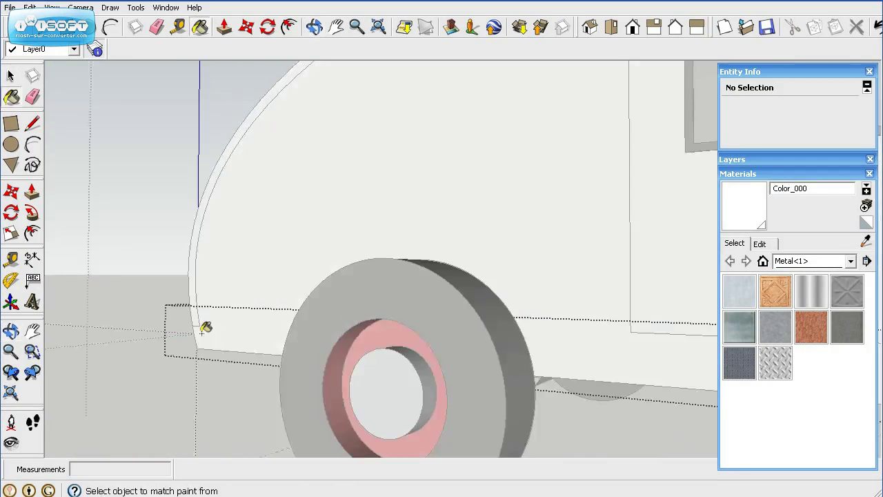
pyautogui.scroll(-2, 388, 310)
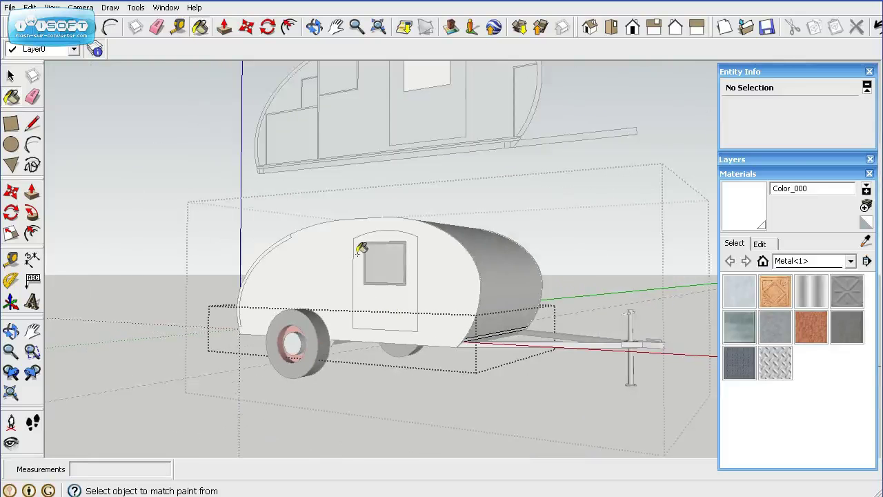
pyautogui.click(792, 160)
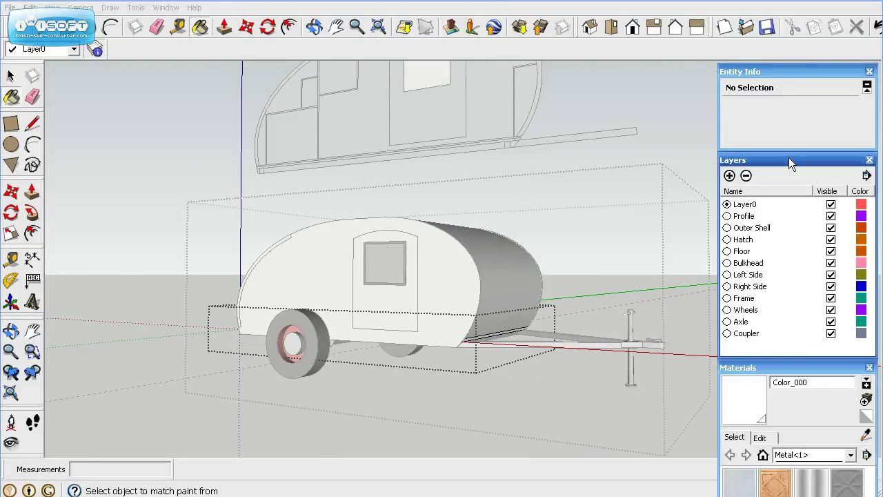
pyautogui.click(831, 216)
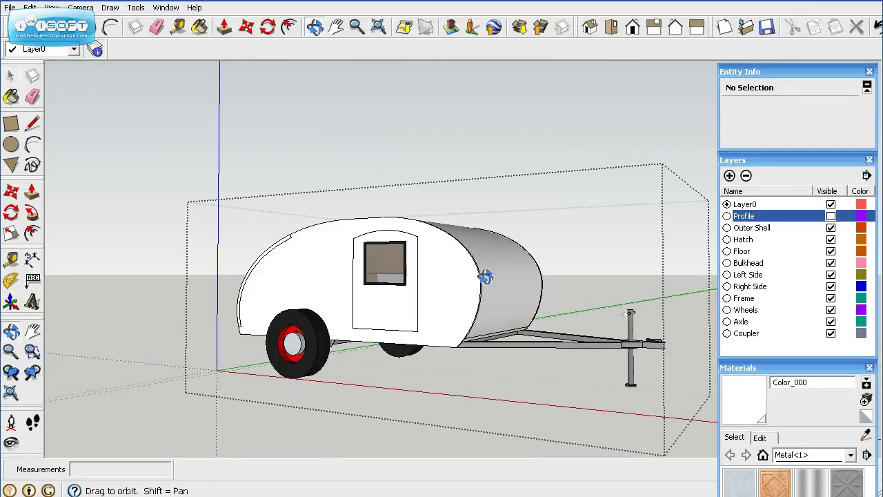
# Step: Orbit the trailer from top-down and low side angles, then collapse the Layers tray
pyautogui.moveTo(505, 212); pyautogui.dragTo(474, 311, button='middle')
pyautogui.scroll(-3, 295, 161)
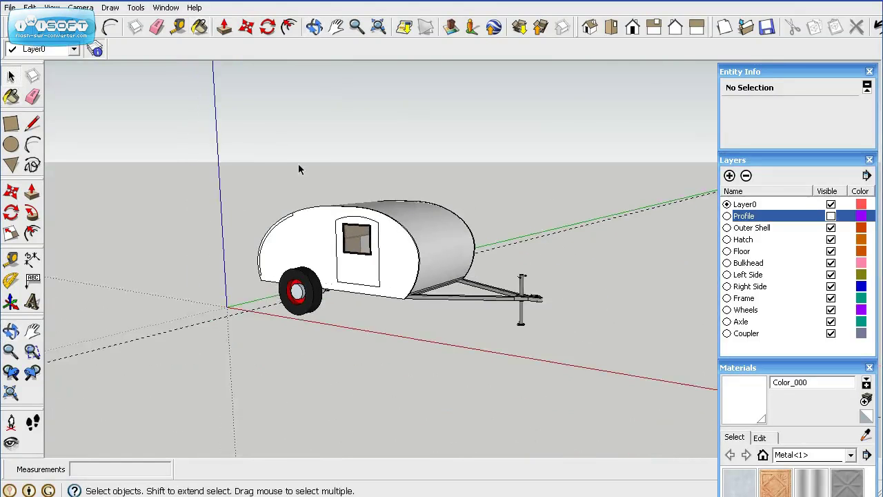
pyautogui.moveTo(366, 267); pyautogui.dragTo(371, 290, button='middle')
pyautogui.scroll(3, 406, 309)
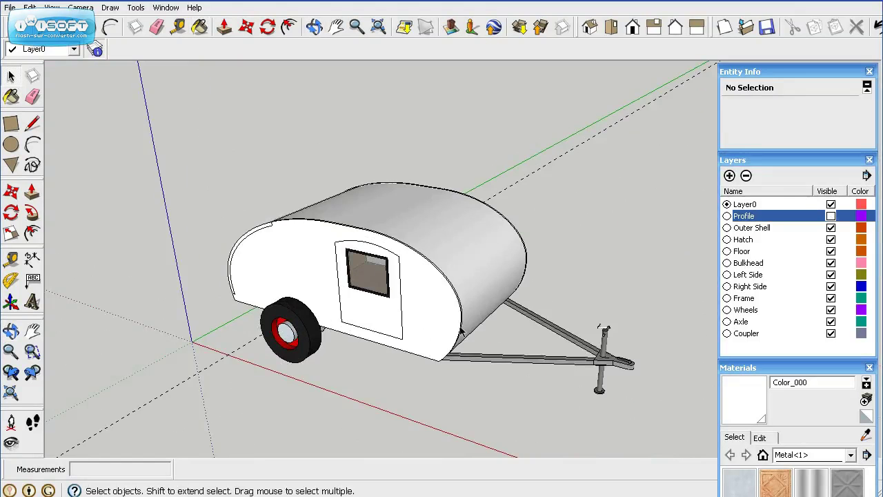
pyautogui.moveTo(390, 336); pyautogui.dragTo(414, 326, button='middle')
pyautogui.click(774, 158)
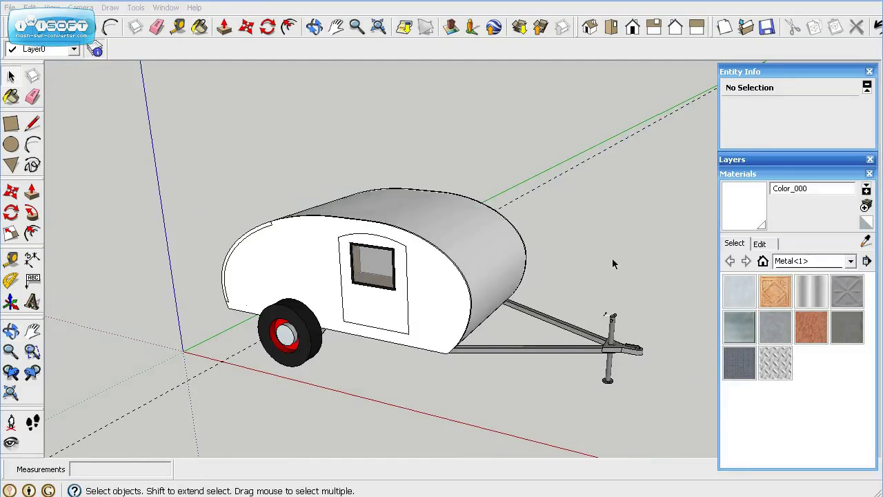
# Step: Select the white Color_000 swatch in the Colors collection and show its Edit settings
pyautogui.moveTo(577, 267); pyautogui.dragTo(548, 276, button='middle')
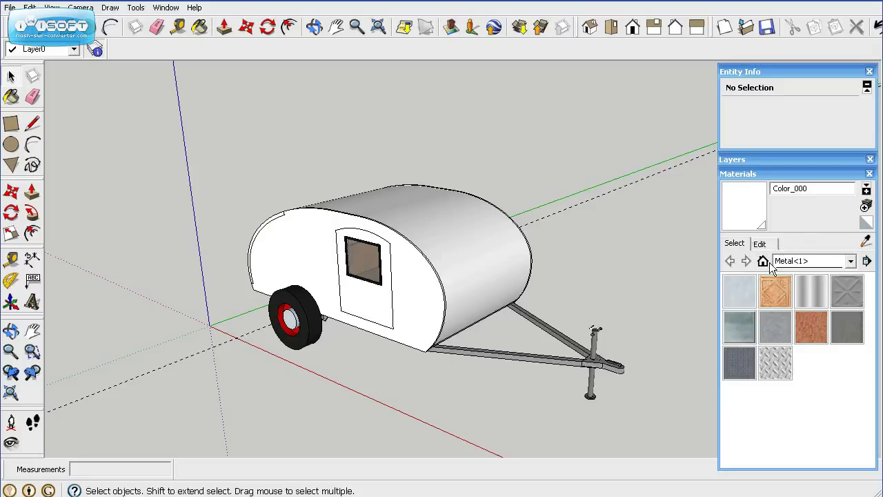
pyautogui.click(849, 261)
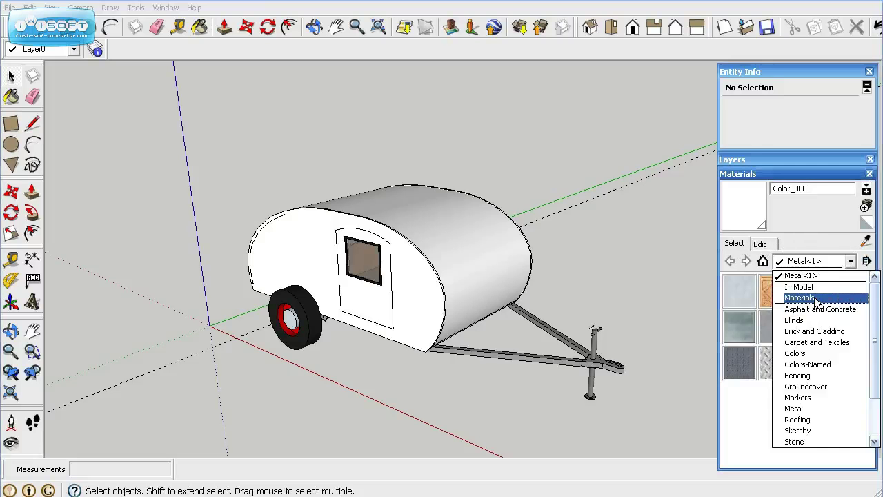
pyautogui.click(799, 353)
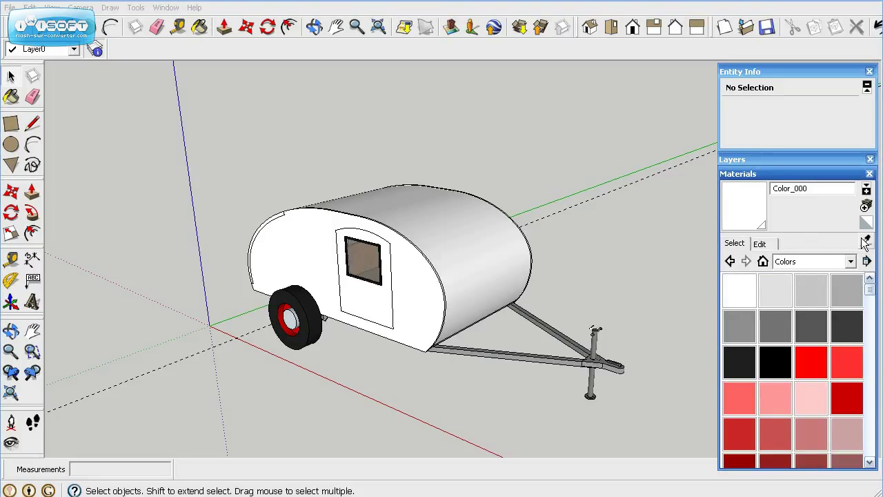
pyautogui.click(743, 276)
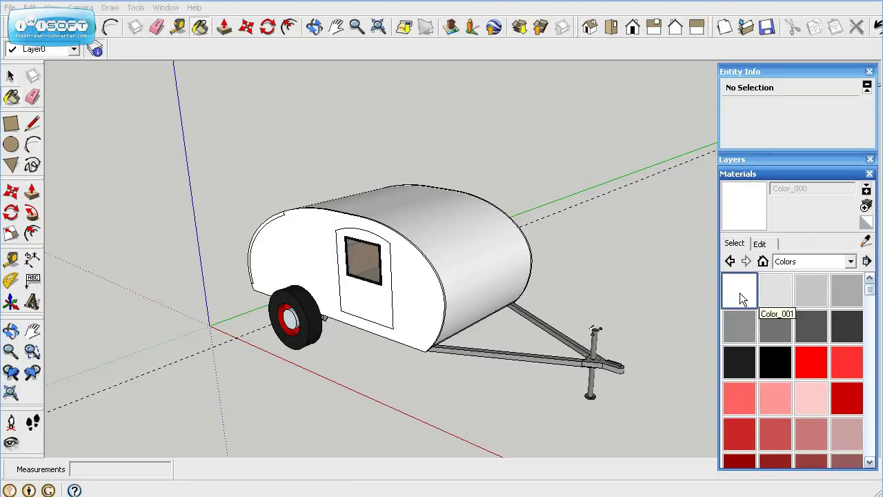
pyautogui.click(761, 243)
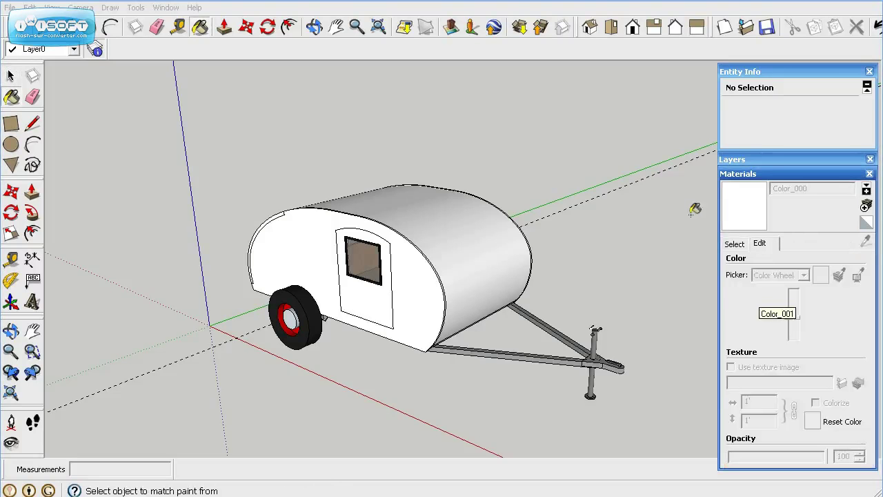
pyautogui.click(739, 243)
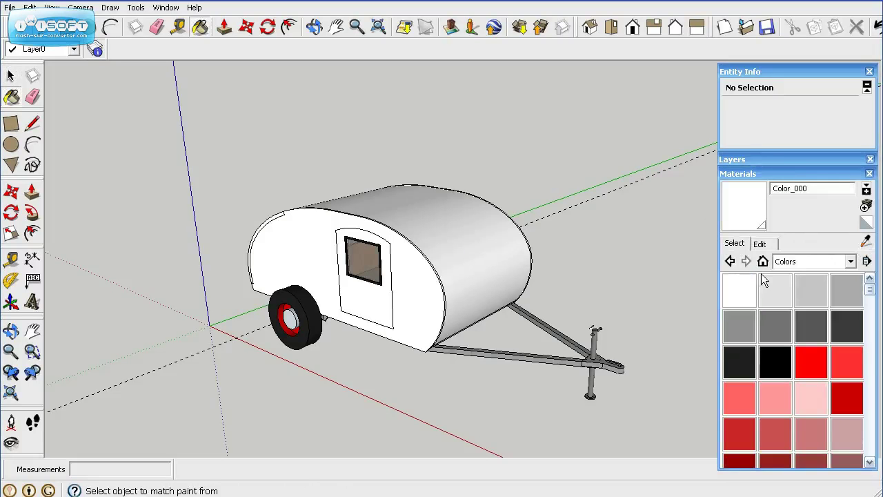
pyautogui.click(771, 246)
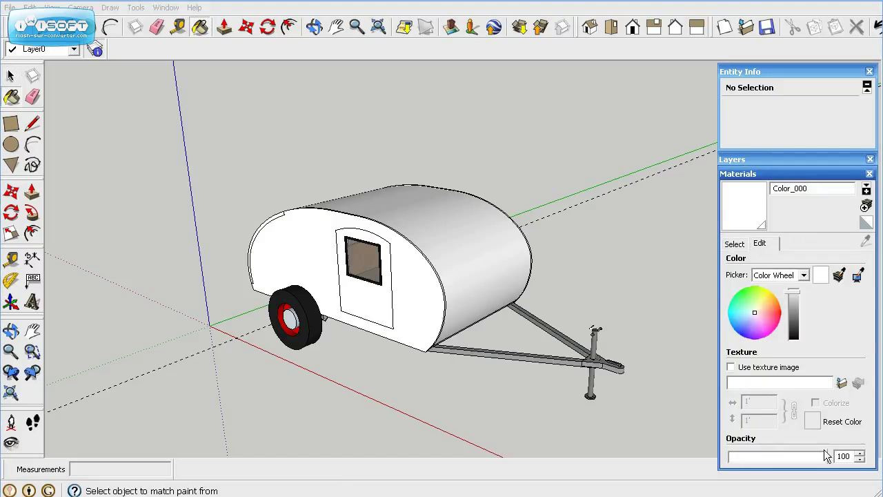
# Step: Set Color_000 opacity to 36 so the white shell turns translucent
pyautogui.moveTo(828, 459); pyautogui.dragTo(769, 473)
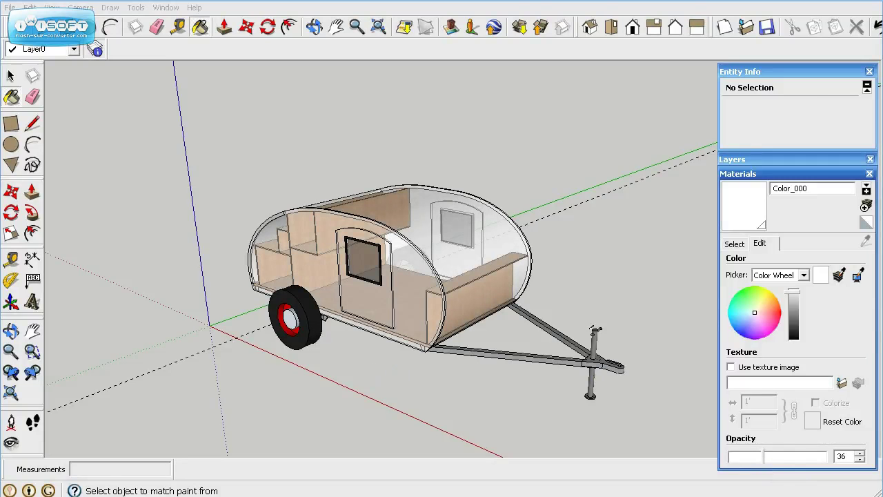
pyautogui.click(12, 77)
pyautogui.moveTo(333, 354); pyautogui.dragTo(341, 381, button='middle')
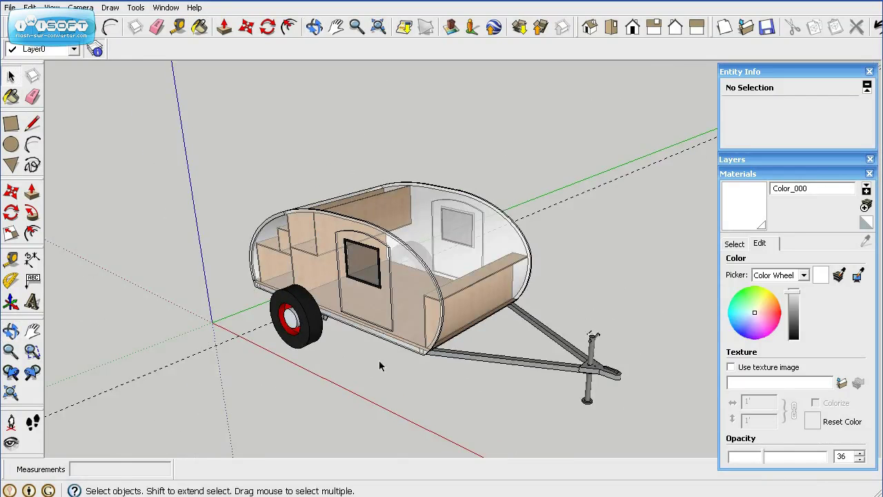
# Step: Orbit and zoom around the translucent trailer through side, top and three-quarter views
pyautogui.click(11, 332)
pyautogui.moveTo(345, 389); pyautogui.dragTo(443, 360)
pyautogui.moveTo(577, 310); pyautogui.dragTo(625, 361)
pyautogui.moveTo(349, 306); pyautogui.dragTo(502, 282)
pyautogui.scroll(3, 524, 331)
pyautogui.moveTo(387, 371); pyautogui.dragTo(404, 350)
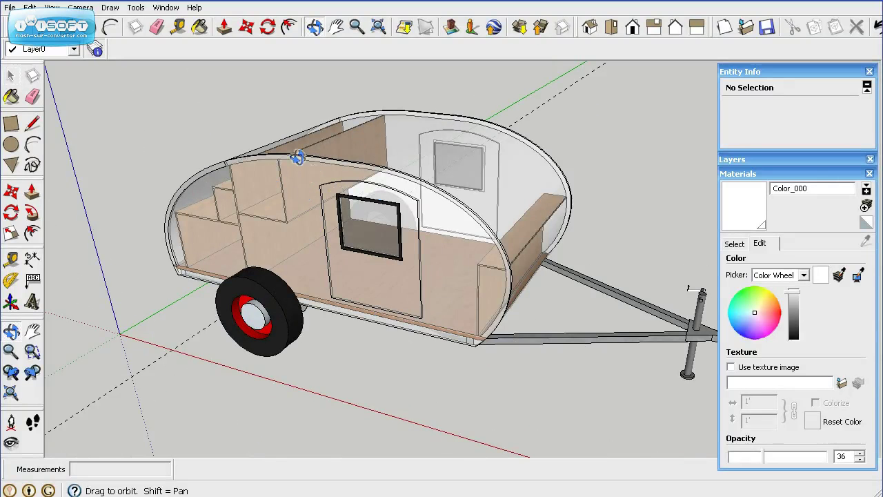
# Step: Hide the Right Side and Outer Shell layers
pyautogui.click(780, 162)
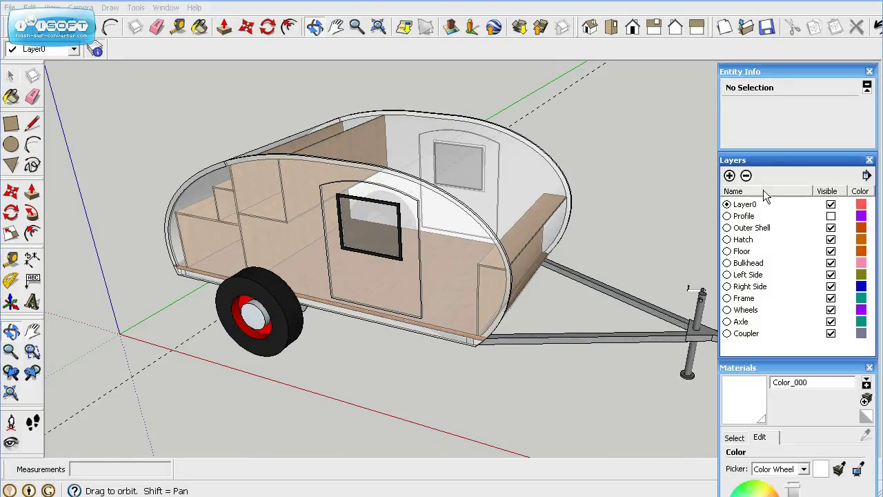
pyautogui.click(831, 286)
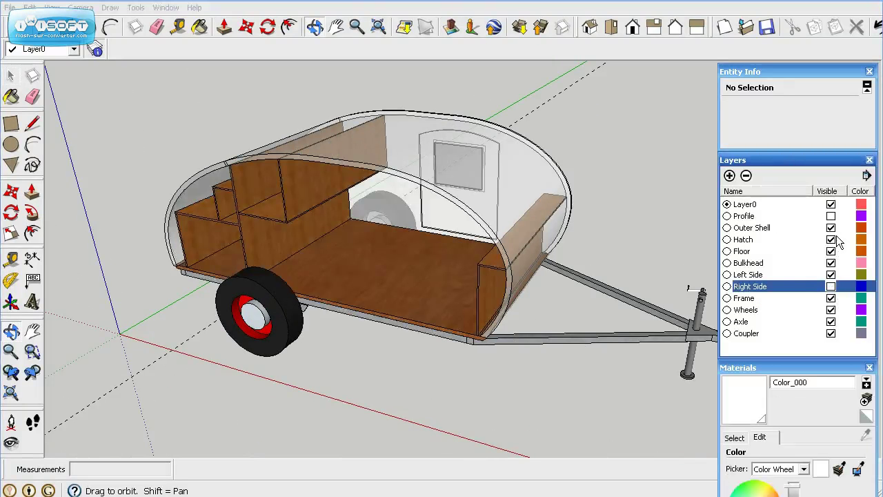
pyautogui.click(831, 227)
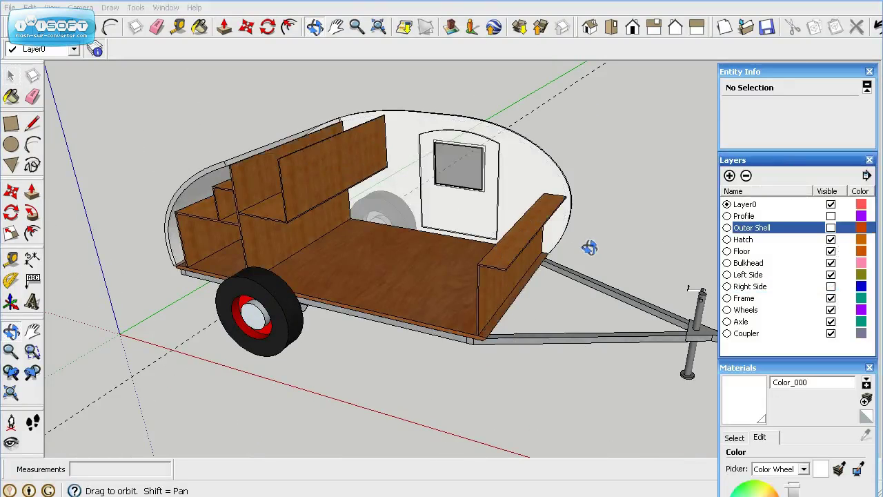
# Step: Orbit and zoom around the exposed wooden floor, bulkheads and benches
pyautogui.moveTo(586, 248); pyautogui.dragTo(286, 144)
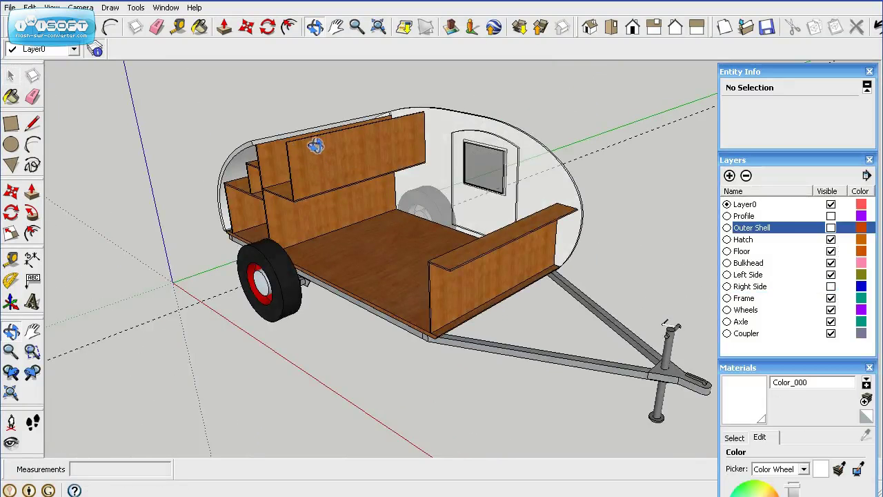
pyautogui.moveTo(307, 199); pyautogui.dragTo(528, 167)
pyautogui.moveTo(365, 231); pyautogui.dragTo(500, 220)
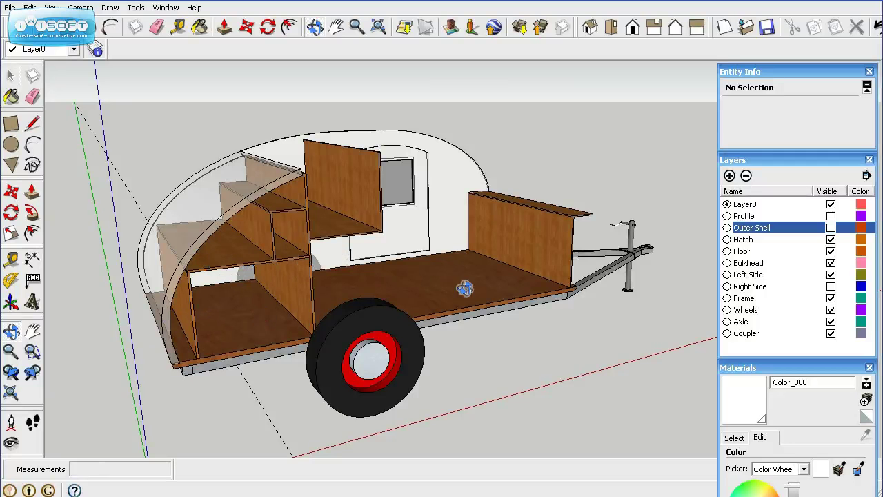
pyautogui.moveTo(487, 287); pyautogui.dragTo(334, 314)
pyautogui.scroll(-2, 361, 276)
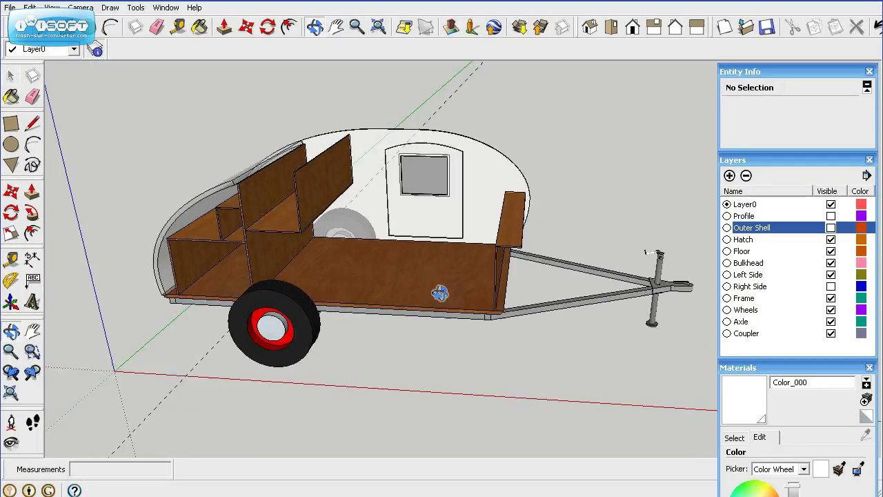
pyautogui.moveTo(496, 291); pyautogui.dragTo(412, 322)
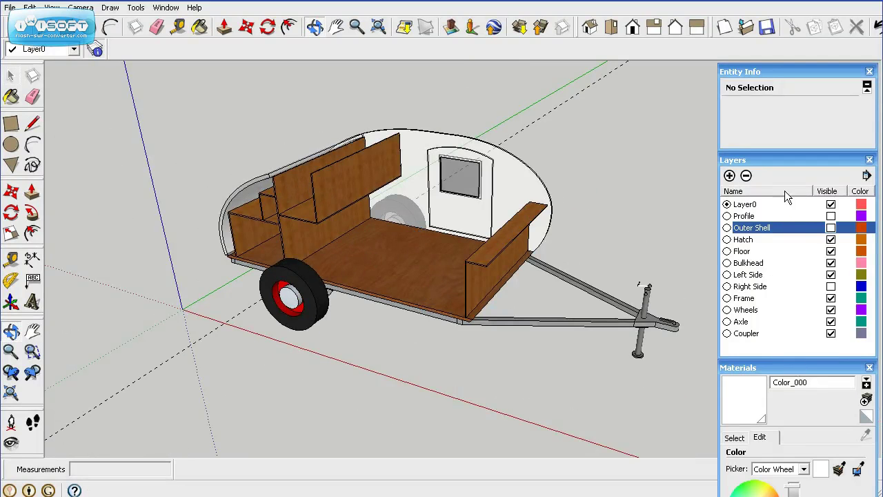
# Step: Turn the Outer Shell and Right Side layers back on and set Color_000 opacity to 100
pyautogui.click(831, 227)
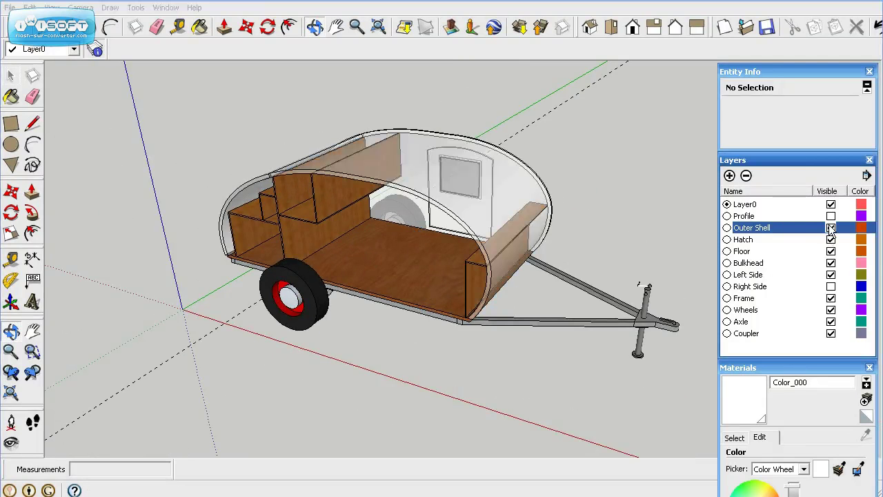
pyautogui.click(831, 286)
pyautogui.click(804, 163)
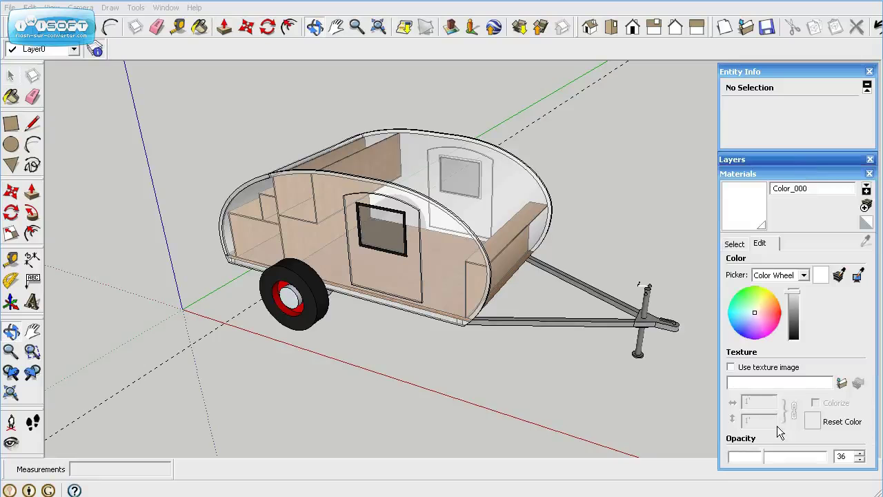
pyautogui.moveTo(762, 452); pyautogui.dragTo(826, 455)
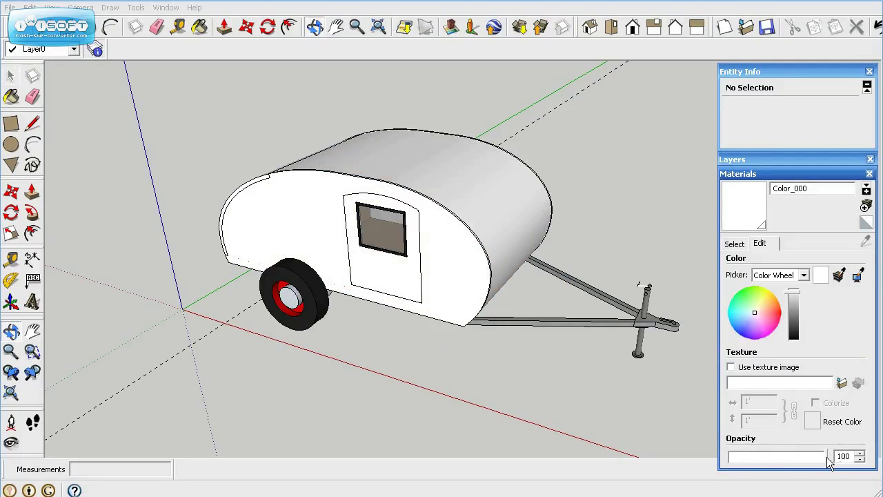
pyautogui.moveTo(827, 457)
pyautogui.mouseDown()
pyautogui.moveTo(757, 457)
pyautogui.moveTo(832, 457)
pyautogui.mouseUp()
# Step: Orbit around the opaque white trailer to inspect it, then collapse the Materials and Entity Info trays
pyautogui.click(10, 74)
pyautogui.press('o')
pyautogui.moveTo(194, 302); pyautogui.dragTo(377, 241)
pyautogui.press('space')
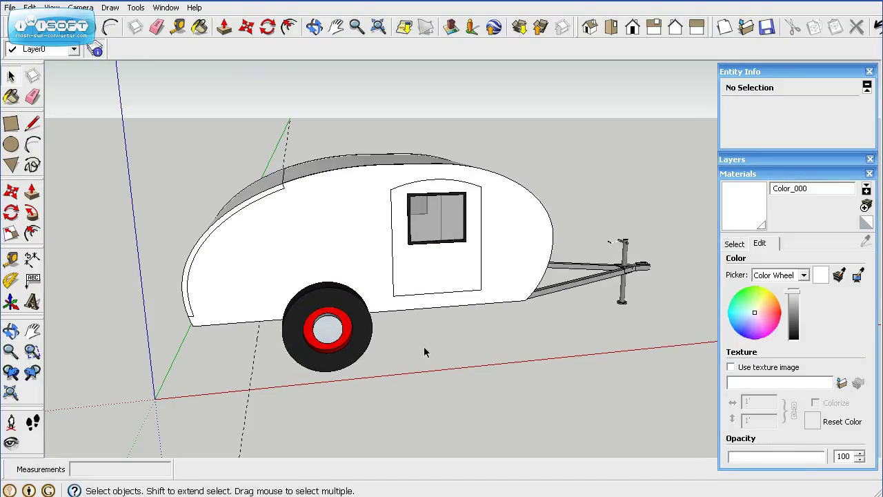
pyautogui.moveTo(481, 325); pyautogui.dragTo(239, 376, button='middle')
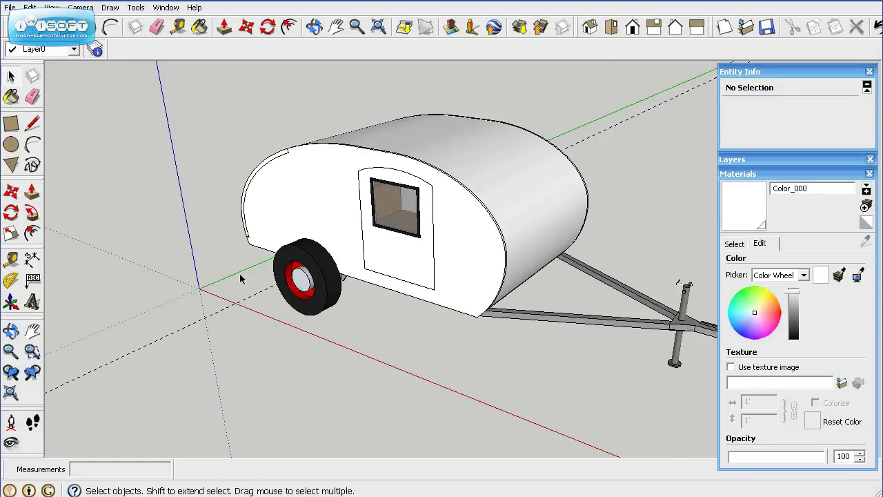
pyautogui.moveTo(241, 281); pyautogui.dragTo(301, 331, button='middle')
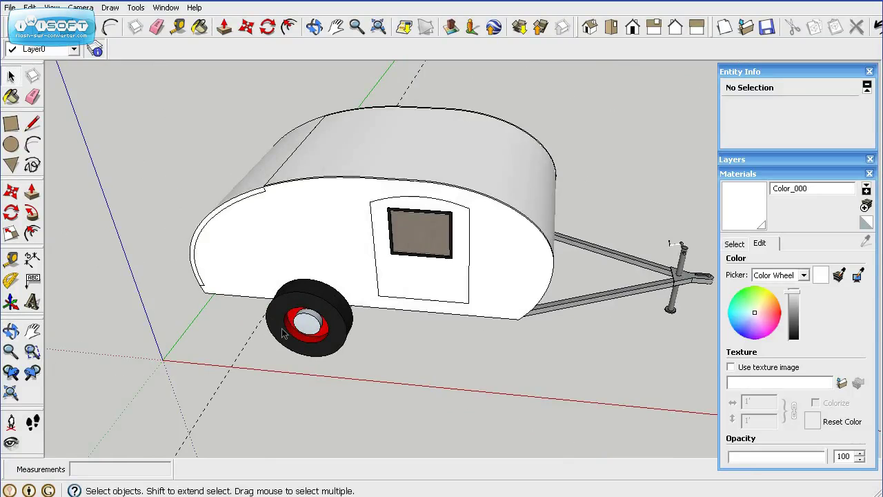
pyautogui.moveTo(625, 326); pyautogui.dragTo(587, 319, button='middle')
pyautogui.click(777, 176)
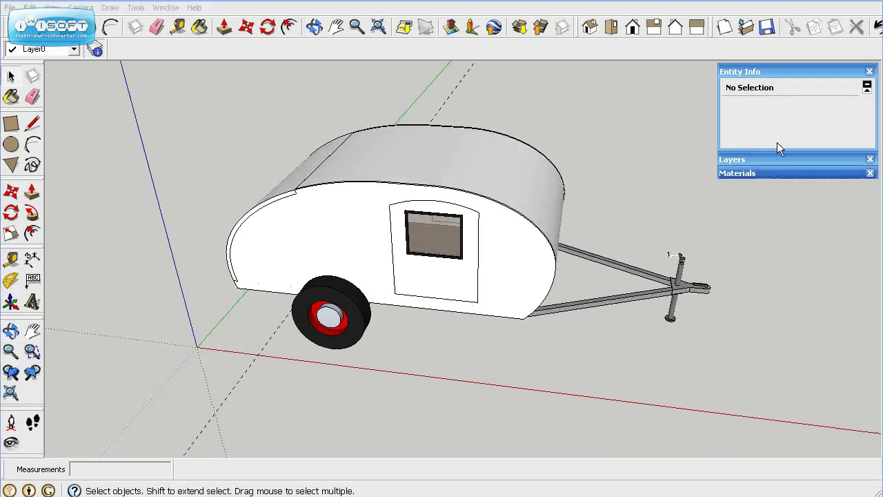
pyautogui.click(795, 72)
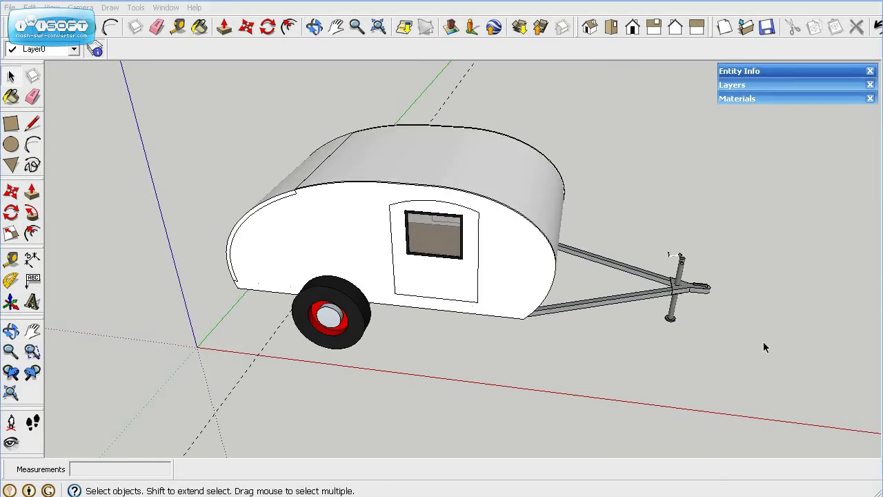